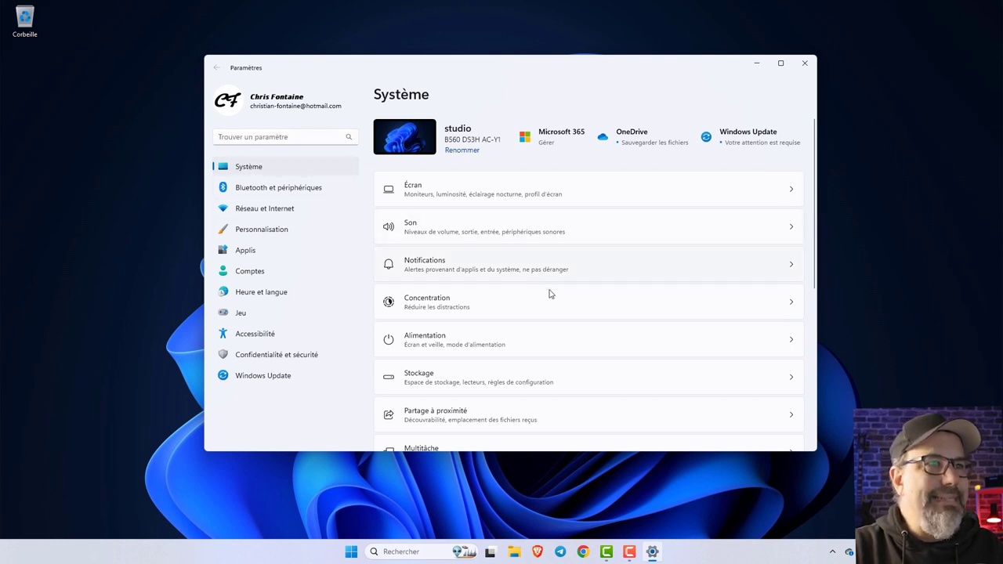
# - View the installed applications list in Settings, check the options available for Google Chrome, and close Settings
pyautogui.scroll(-4, 545, 302)
pyautogui.scroll(5, 543, 305)
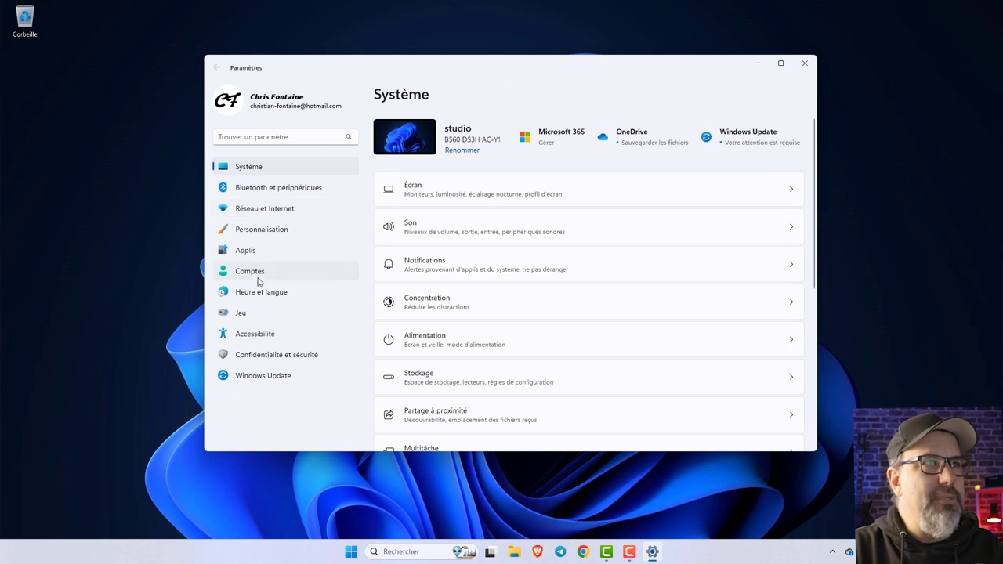
pyautogui.click(245, 250)
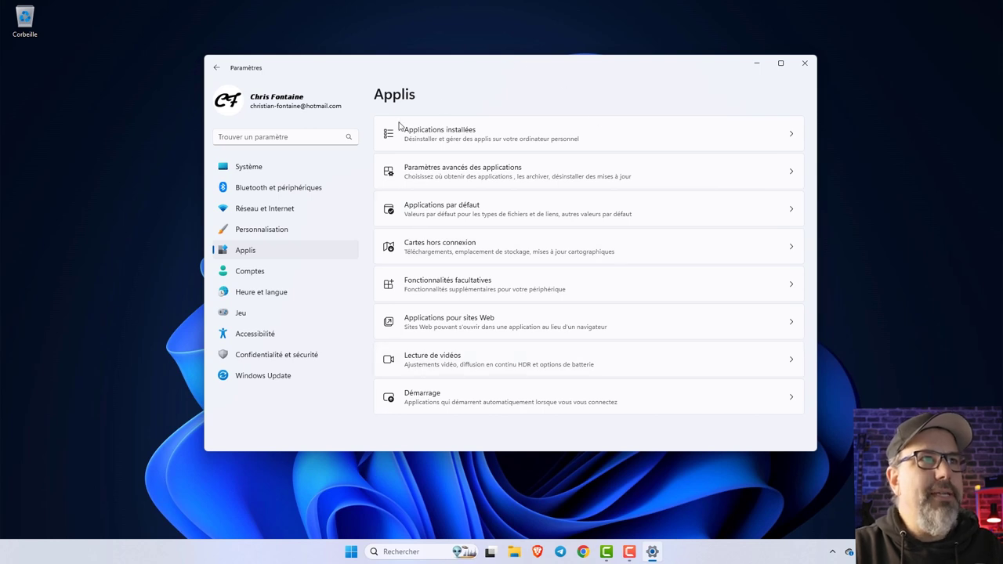
pyautogui.click(494, 138)
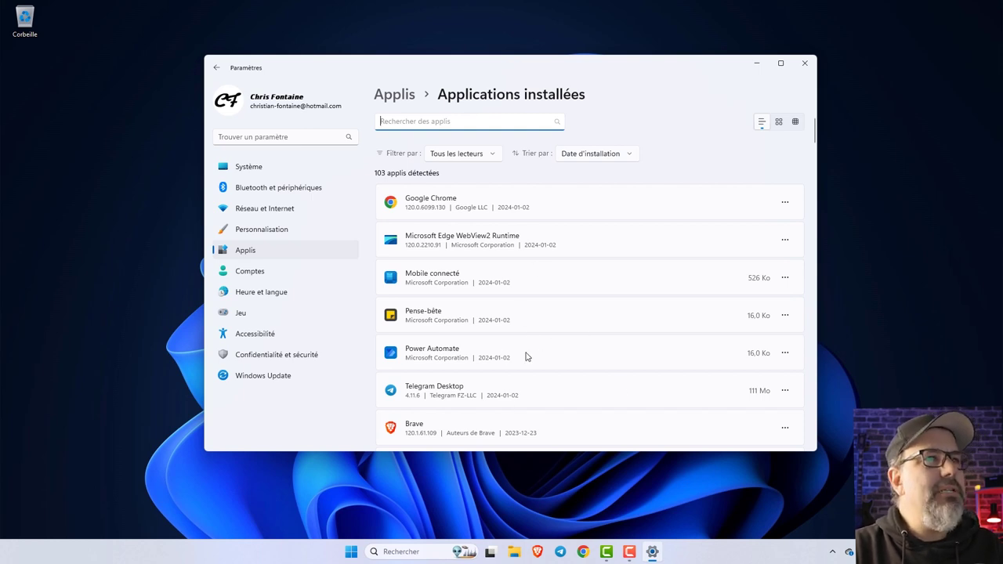
pyautogui.click(784, 202)
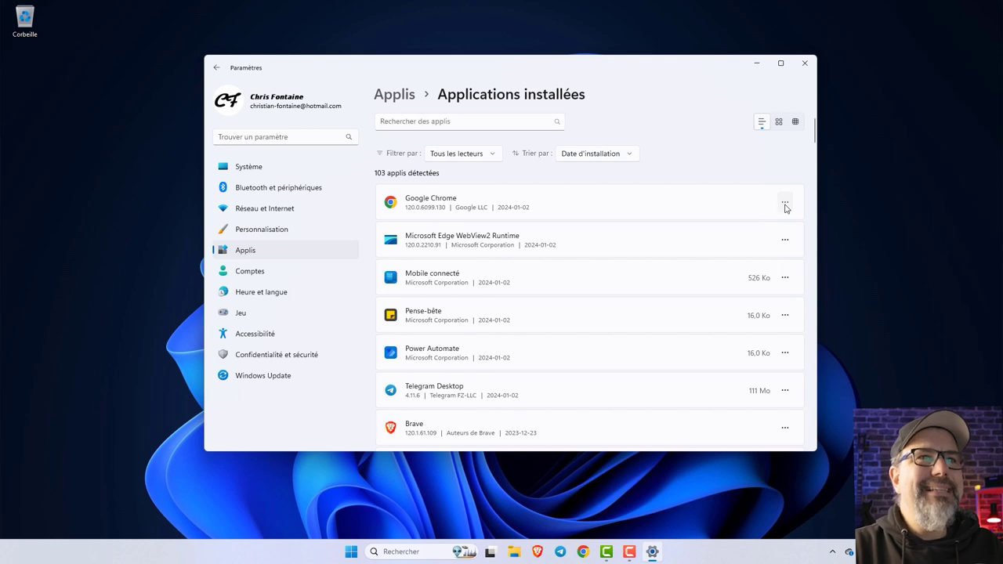
pyautogui.press('Escape')
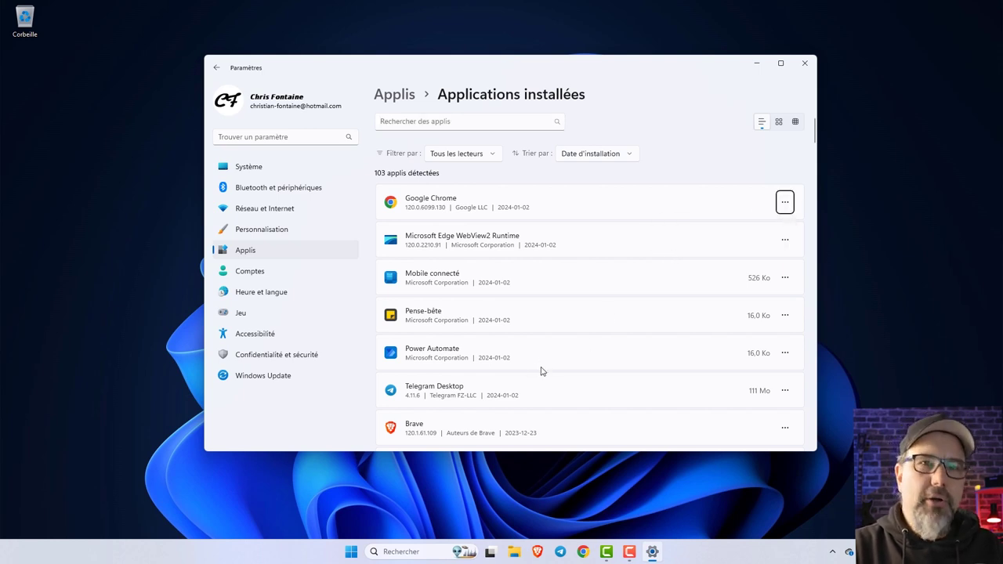
pyautogui.click(809, 68)
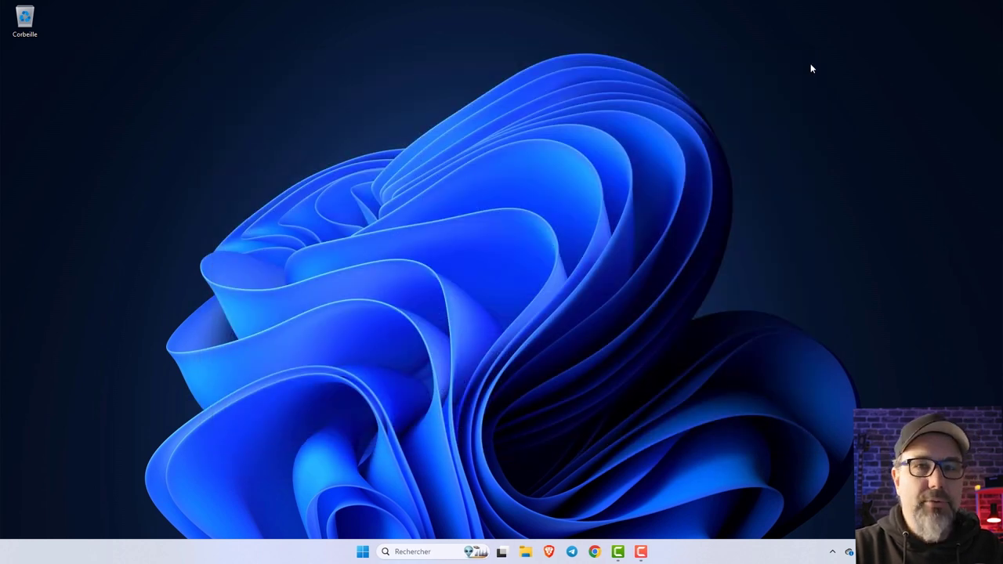
# - Open the Paramètres window from the desktop to view its home page, and close it
pyautogui.rightClick(363, 554)
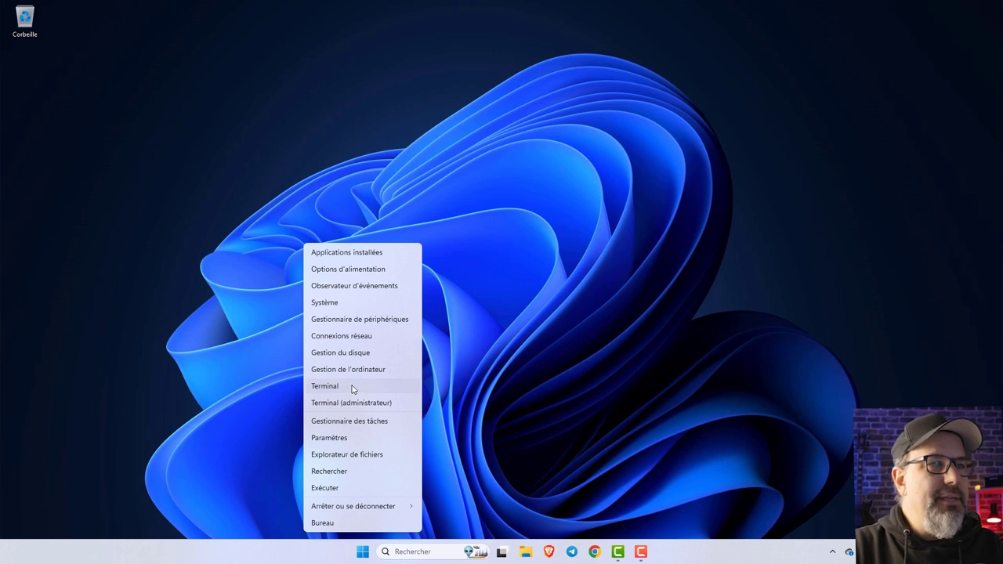
pyautogui.click(366, 439)
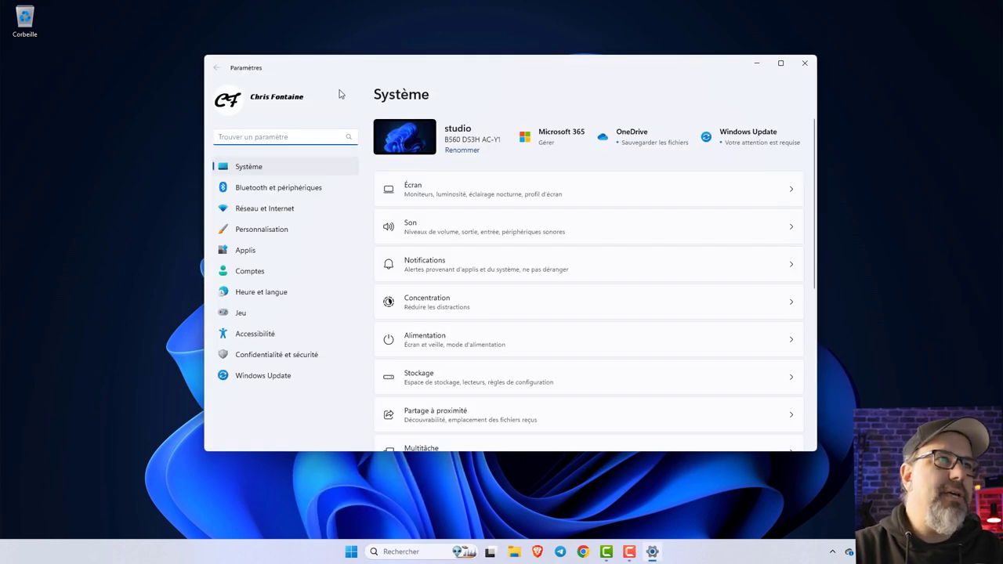
pyautogui.click(805, 62)
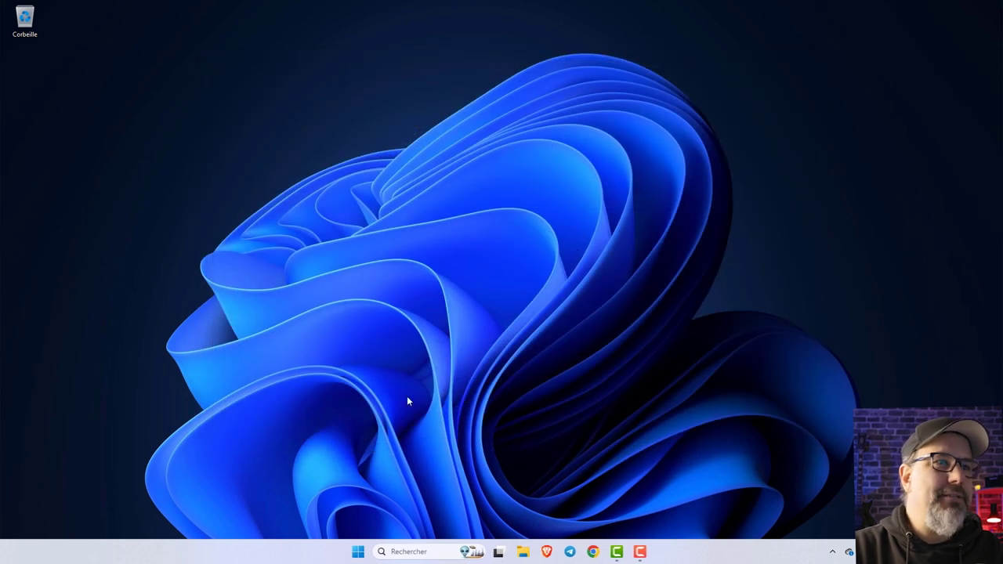
# - Go directly to the Applications installées page from the desktop to view it, and close the window
pyautogui.rightClick(362, 551)
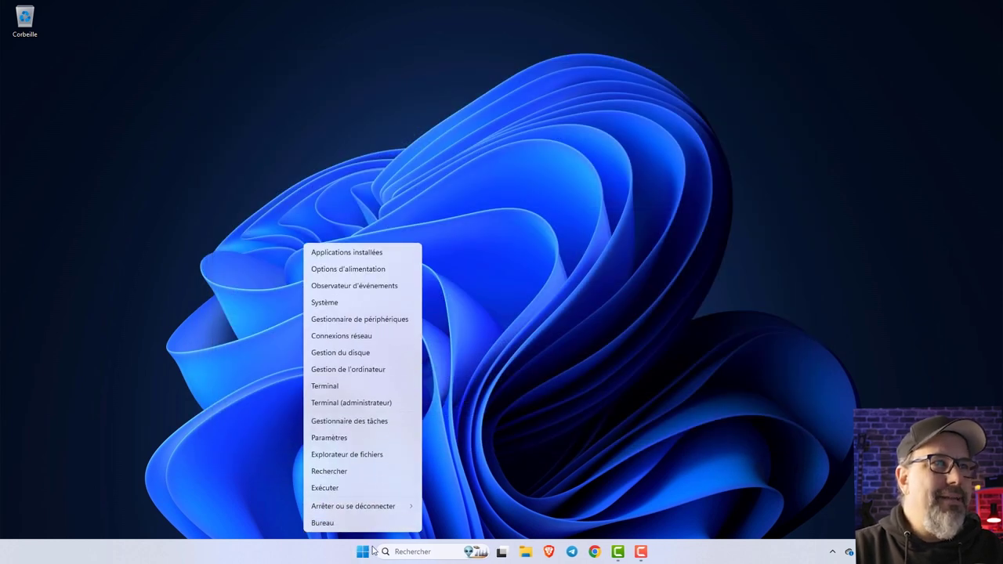
pyautogui.click(350, 252)
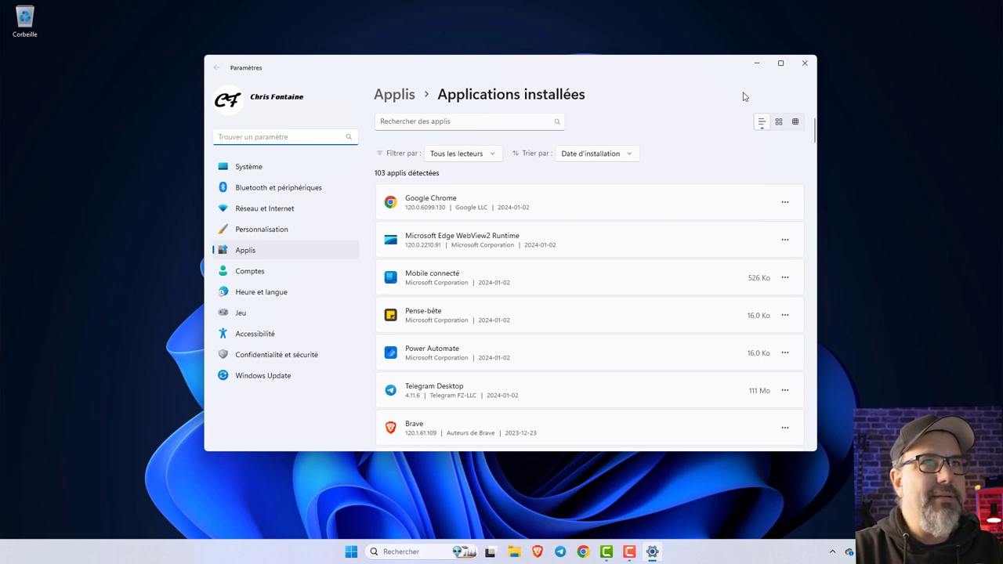
pyautogui.click(806, 63)
# - Open Connexions réseau, look through the Réseau et Internet settings, and close the window
pyautogui.rightClick(363, 553)
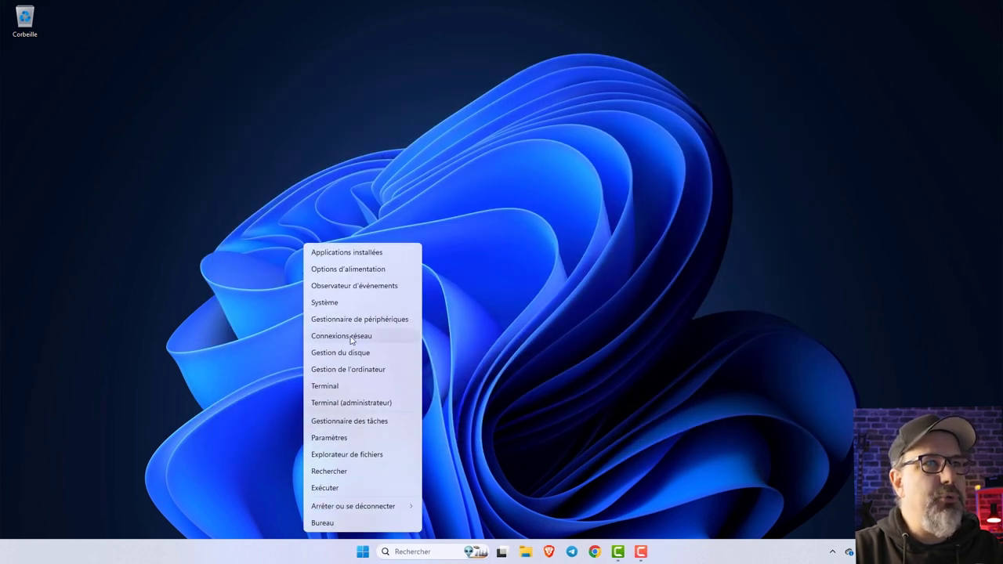
pyautogui.click(352, 337)
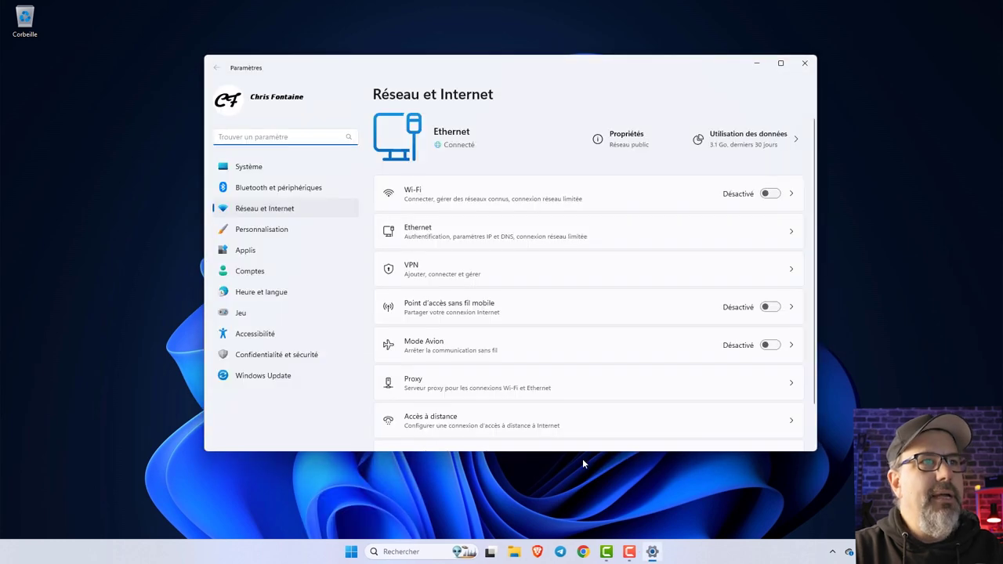
pyautogui.scroll(-2, 549, 343)
pyautogui.scroll(2, 548, 343)
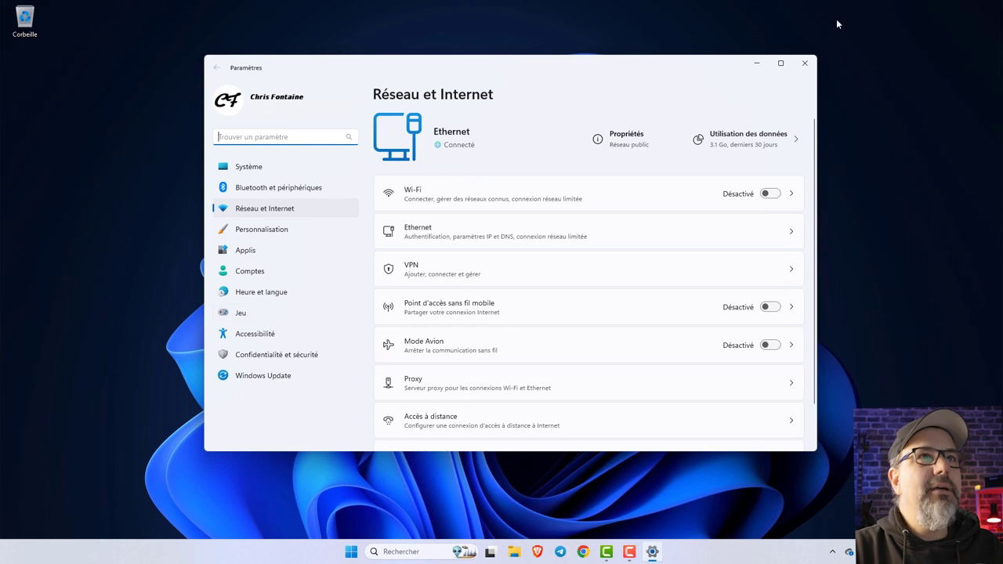
pyautogui.click(805, 63)
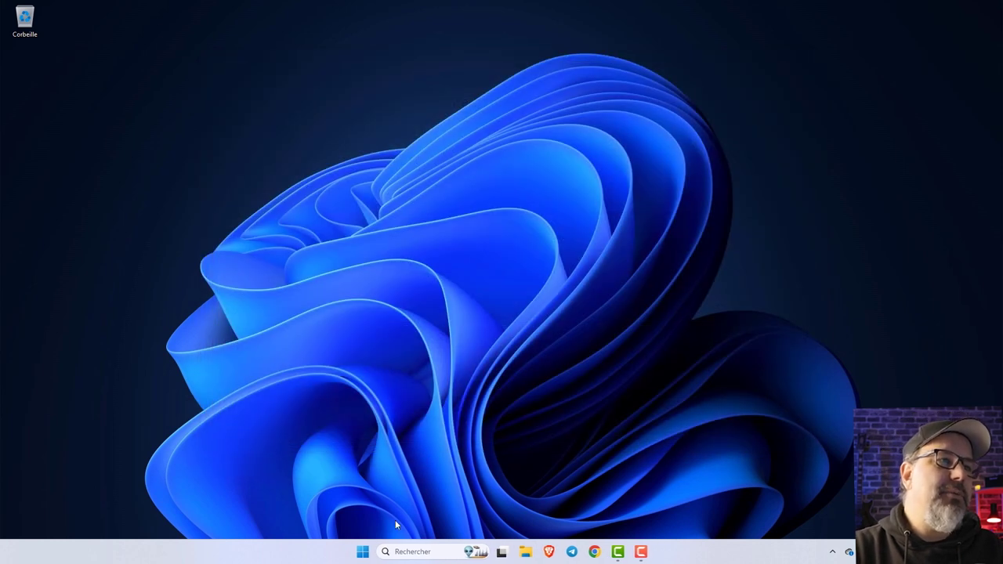
# - Open the Device Manager, move its window toward the middle of the desktop, view the device categories, and close it
pyautogui.rightClick(363, 554)
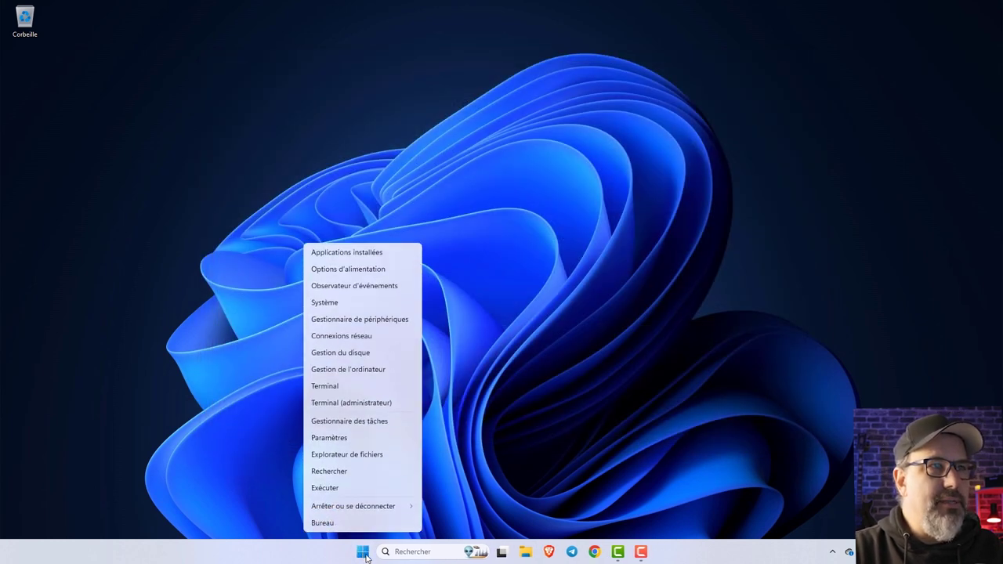
pyautogui.click(360, 320)
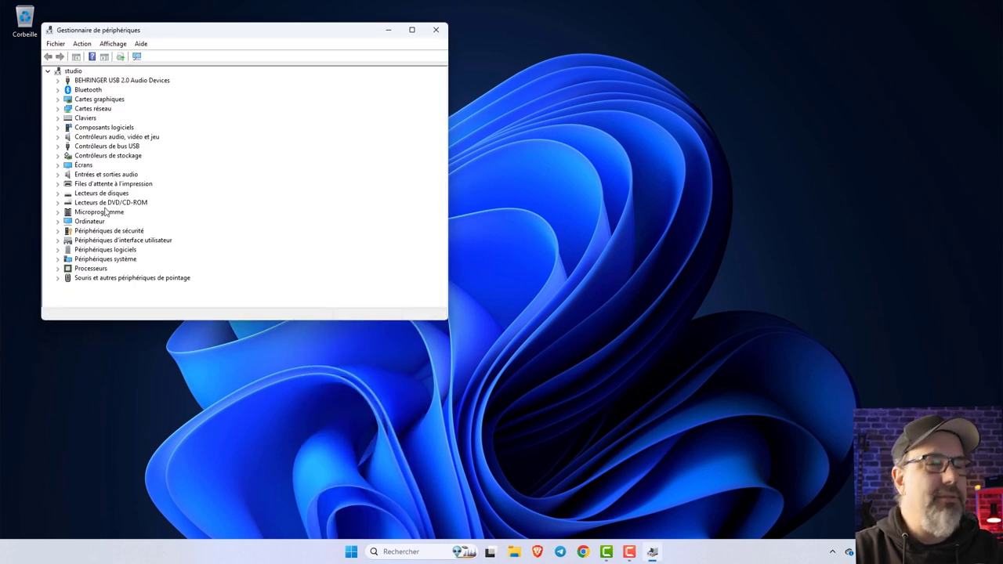
pyautogui.moveTo(174, 25); pyautogui.dragTo(287, 61)
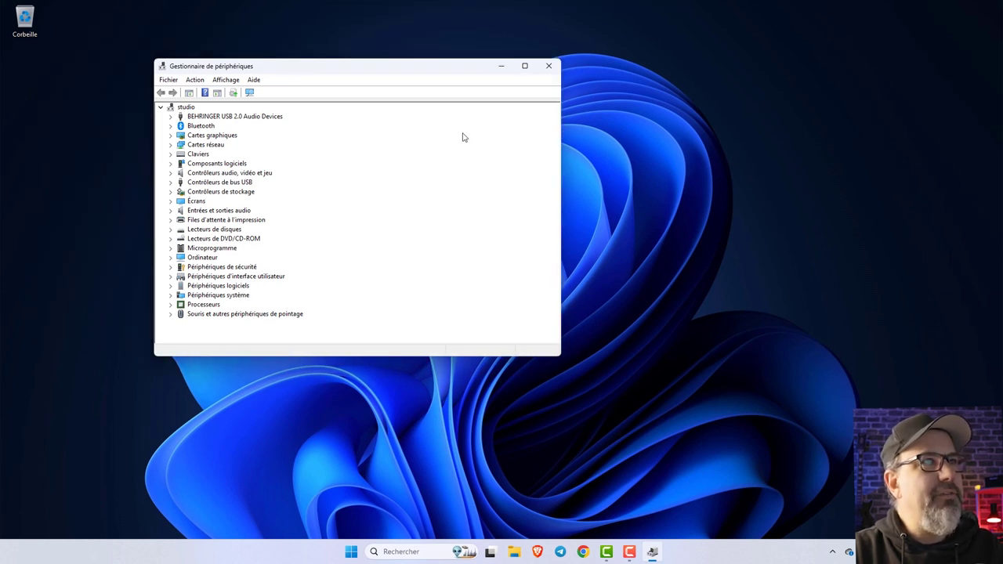
pyautogui.click(548, 66)
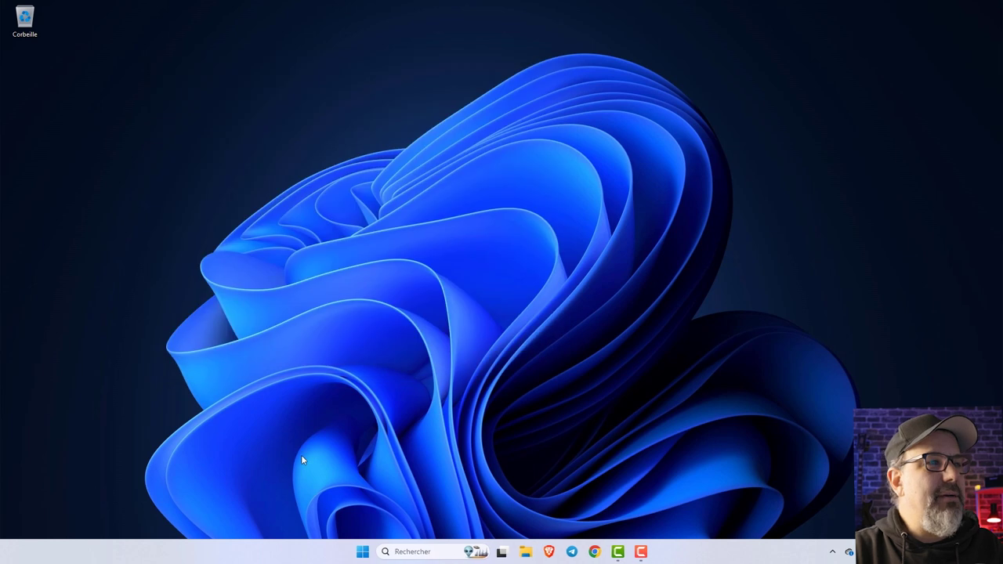
pyautogui.rightClick(360, 552)
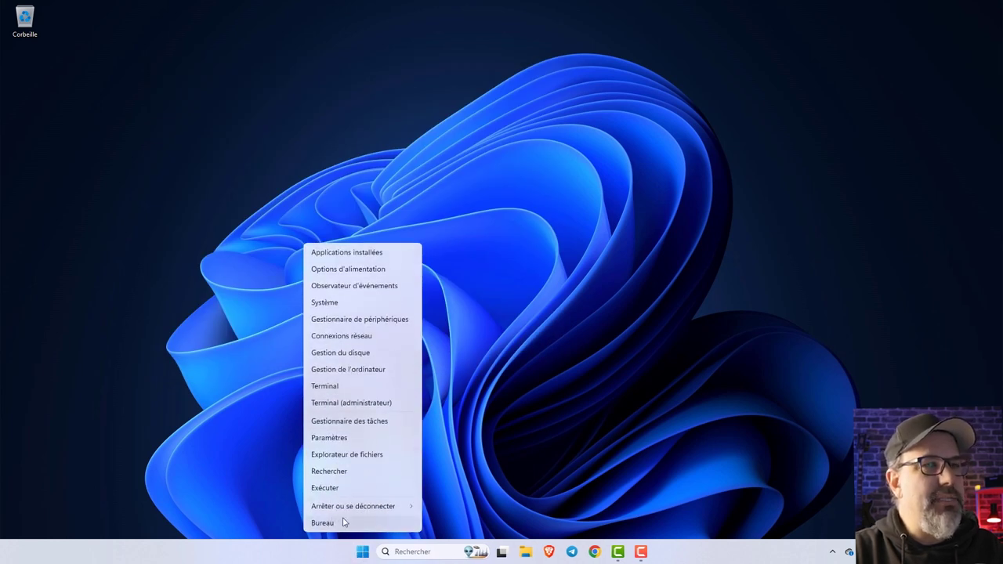
pyautogui.click(505, 489)
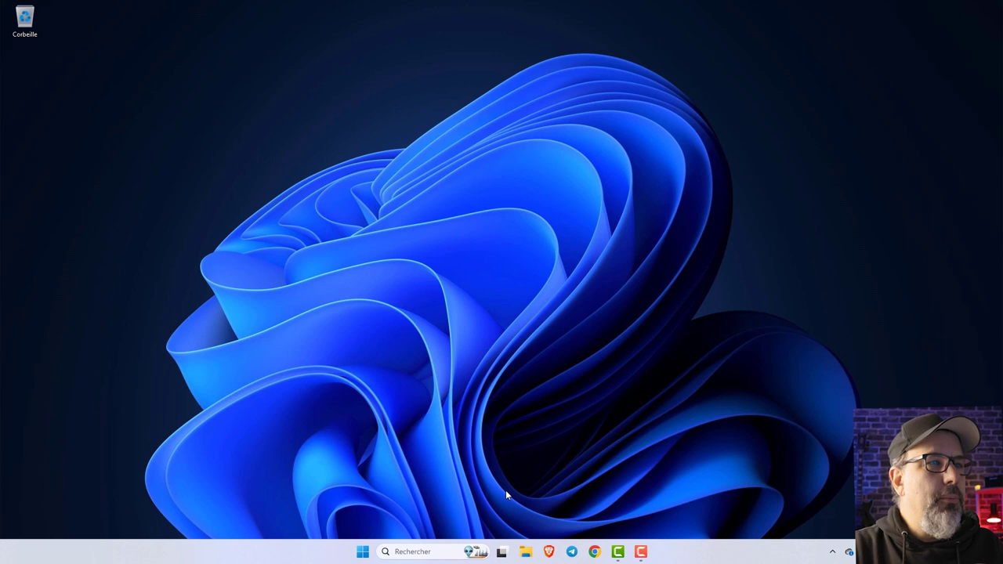
# - Search Windows for "control" to find the Control Panel, and dismiss the search without opening a result
pyautogui.click(414, 554)
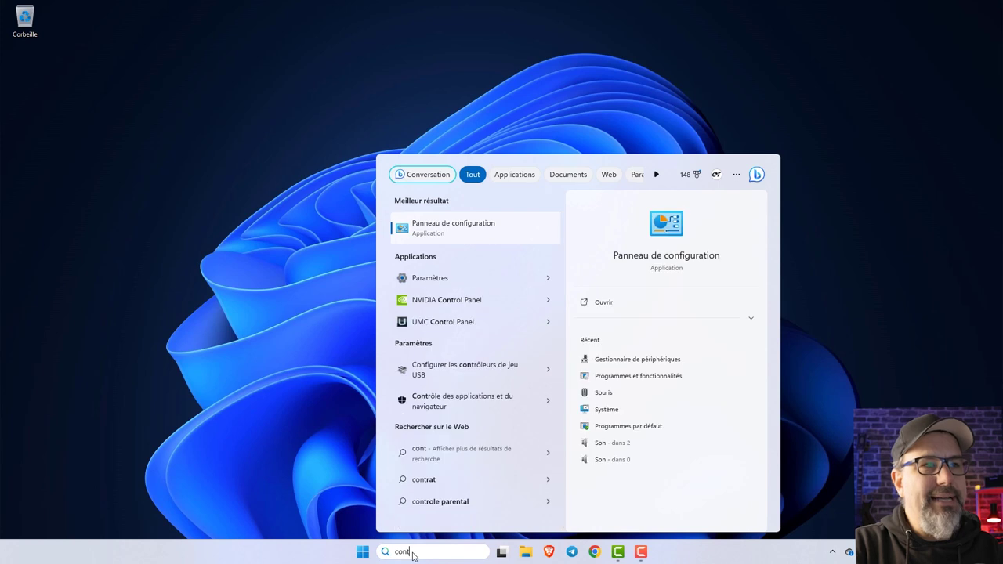
pyautogui.write('ol')
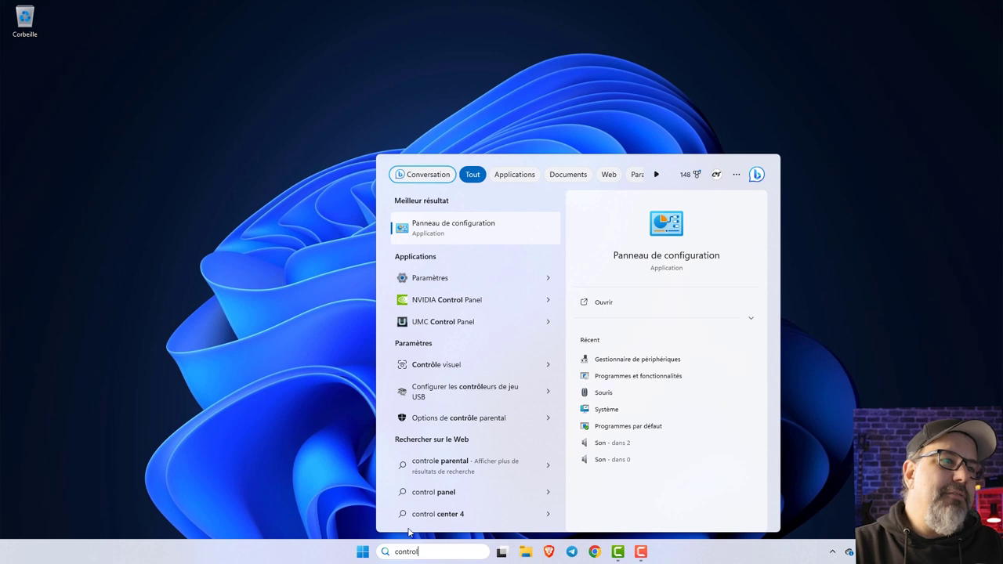
pyautogui.moveTo(430, 551); pyautogui.dragTo(395, 552)
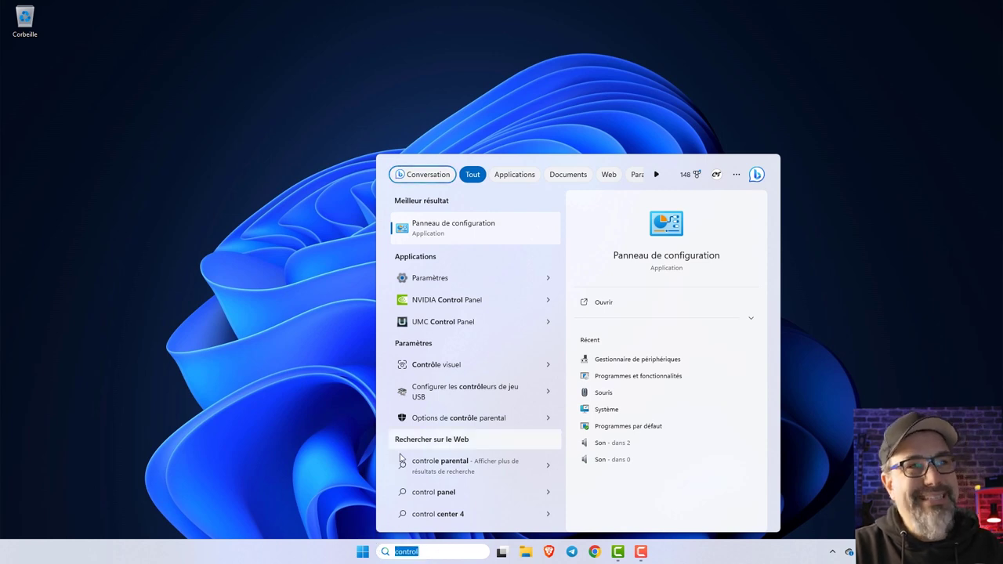
pyautogui.press('Escape')
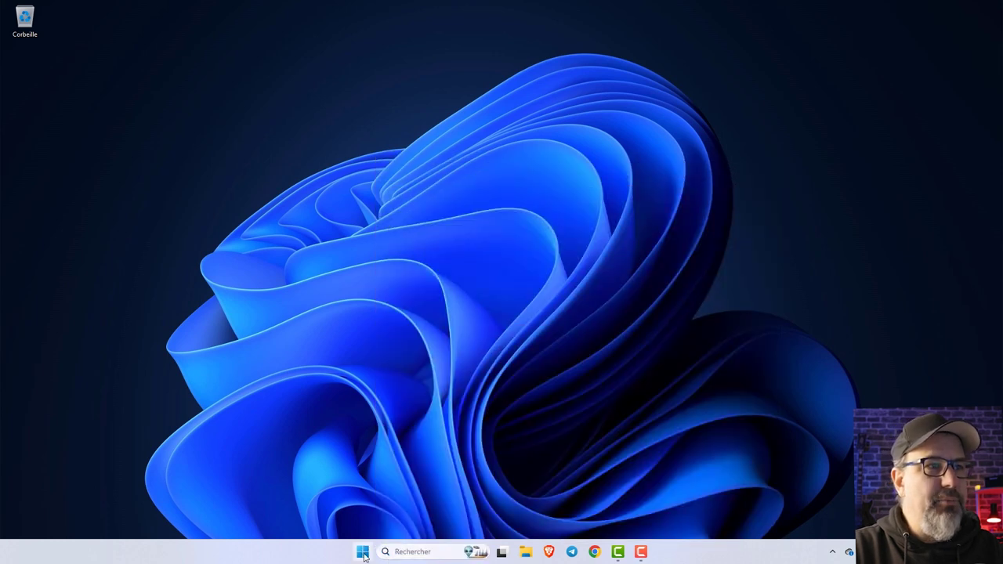
# - Open the Control Panel by running the command "control", and display its items as Grandes icônes
pyautogui.rightClick(365, 554)
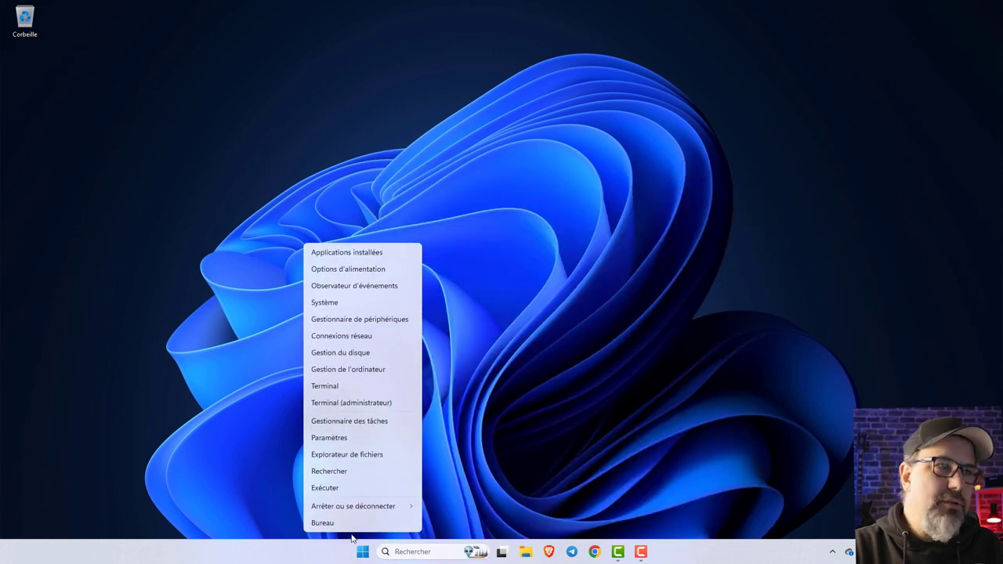
pyautogui.click(342, 488)
pyautogui.write('control')
pyautogui.press('Return')
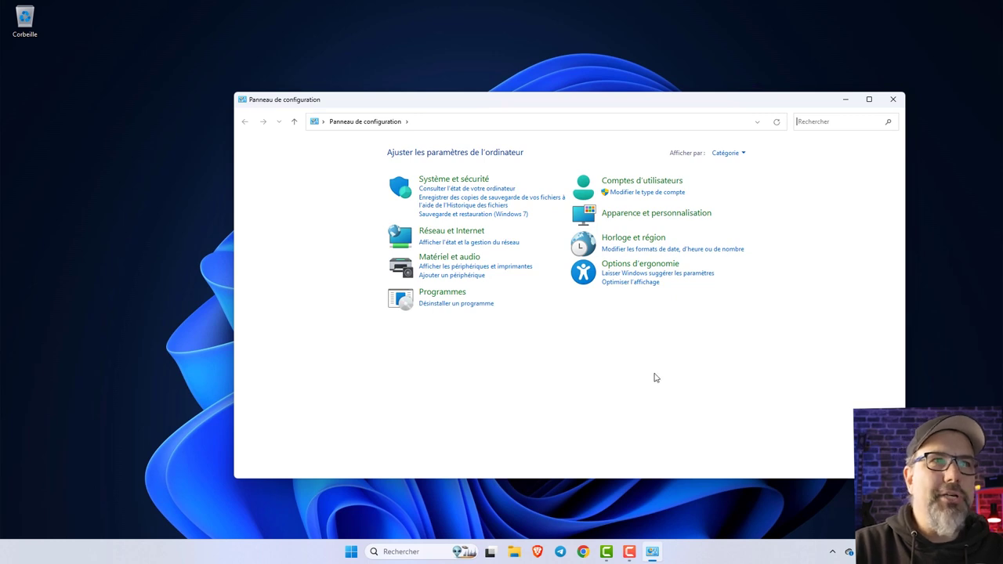
pyautogui.click(740, 154)
pyautogui.click(747, 183)
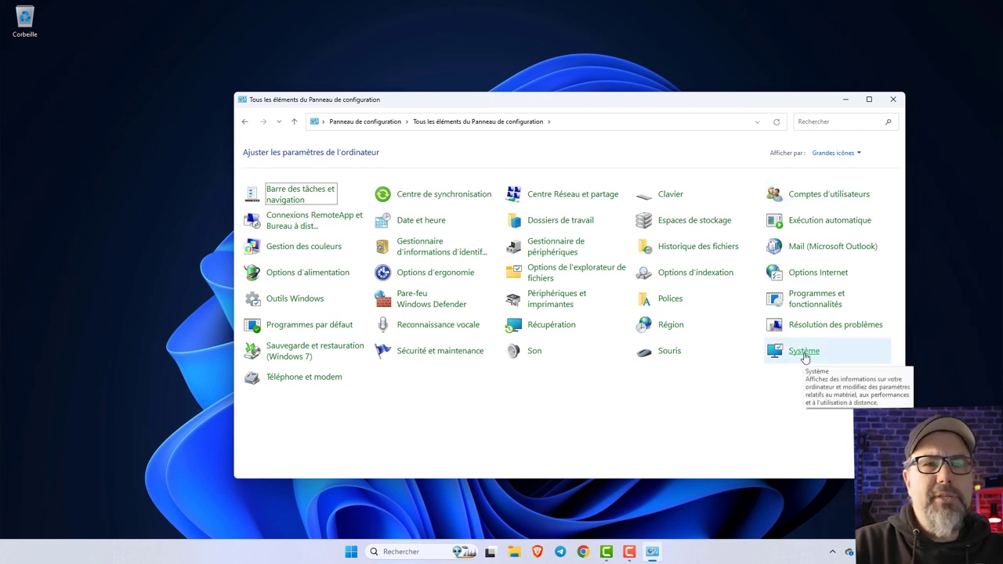
# - Open the Système item to view the page it leads to, and close that page
pyautogui.click(804, 354)
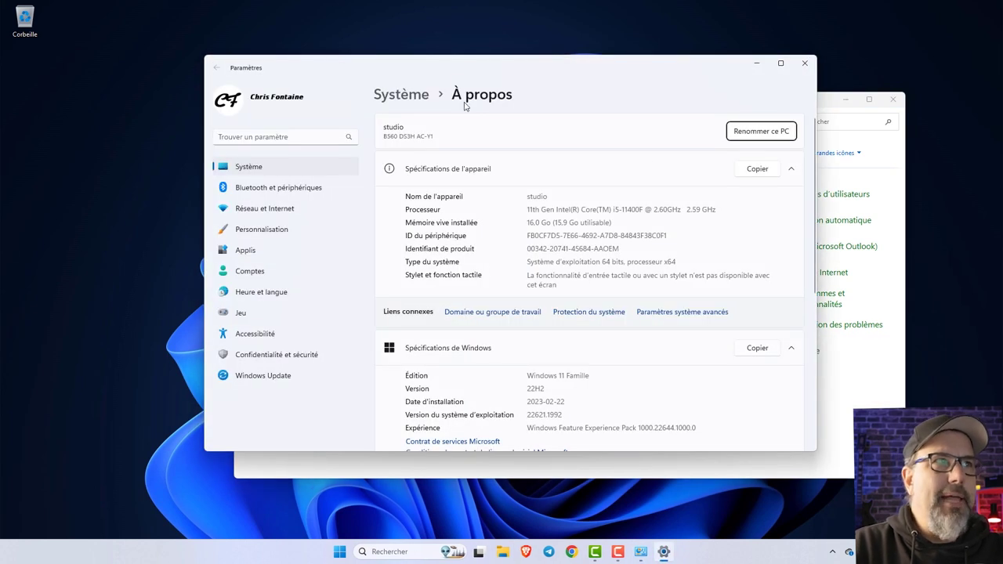
pyautogui.click(804, 66)
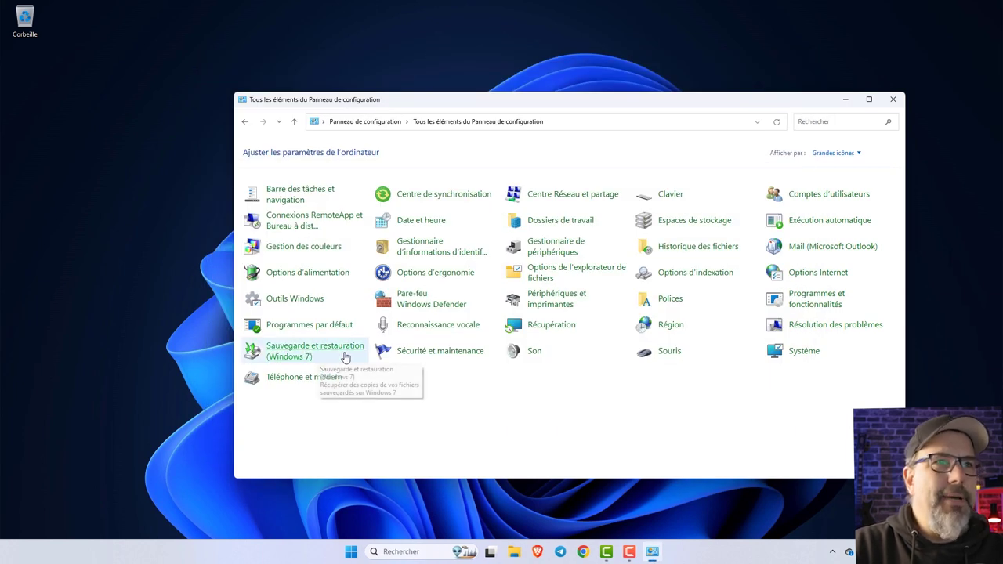
# - Open Programmes et fonctionnalités and look through the whole list of installed programs
pyautogui.click(816, 304)
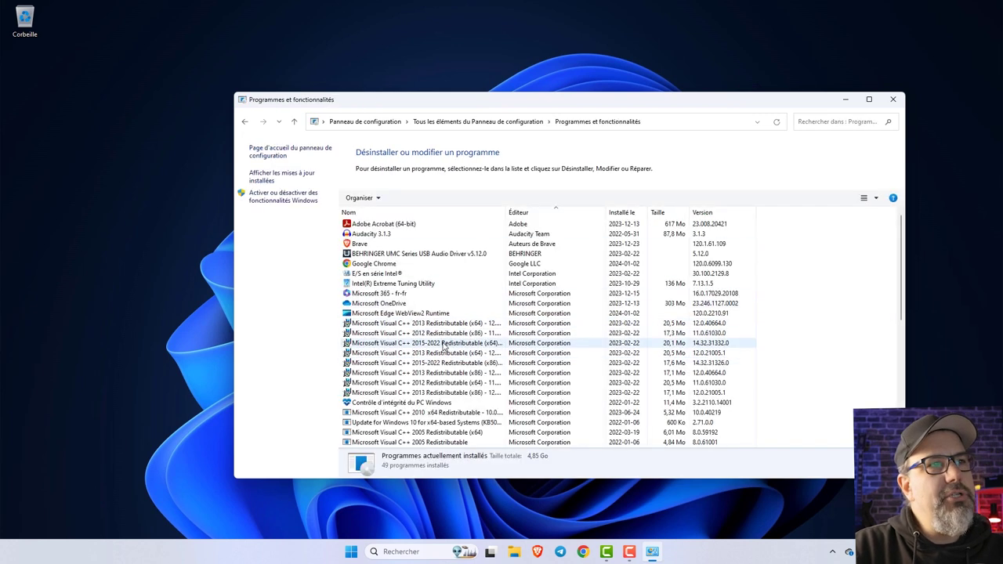
pyautogui.scroll(-7, 444, 347)
pyautogui.scroll(7, 445, 347)
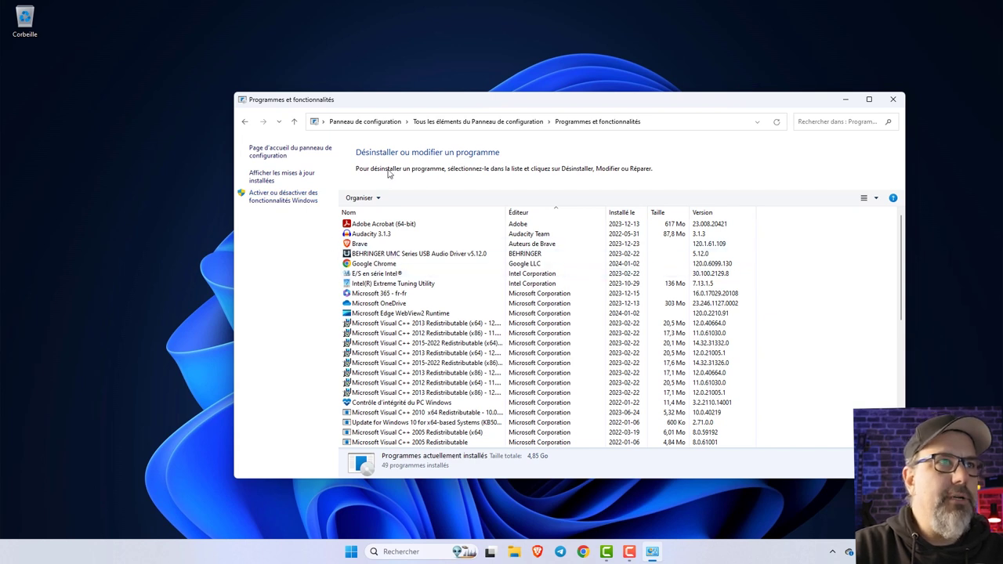
# - Return to the Control Panel home page and display all its items as Grandes icônes
pyautogui.click(378, 122)
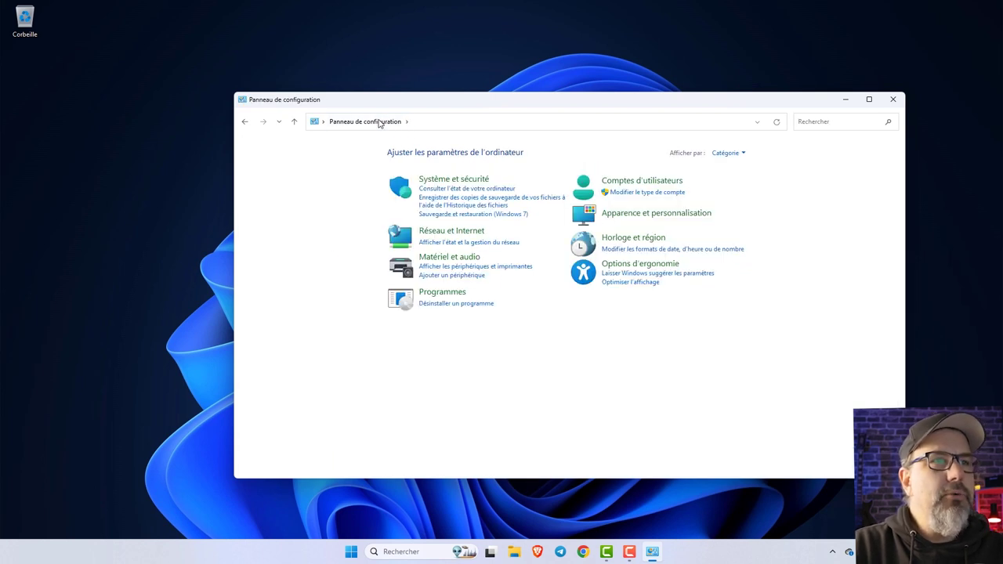
pyautogui.click(724, 153)
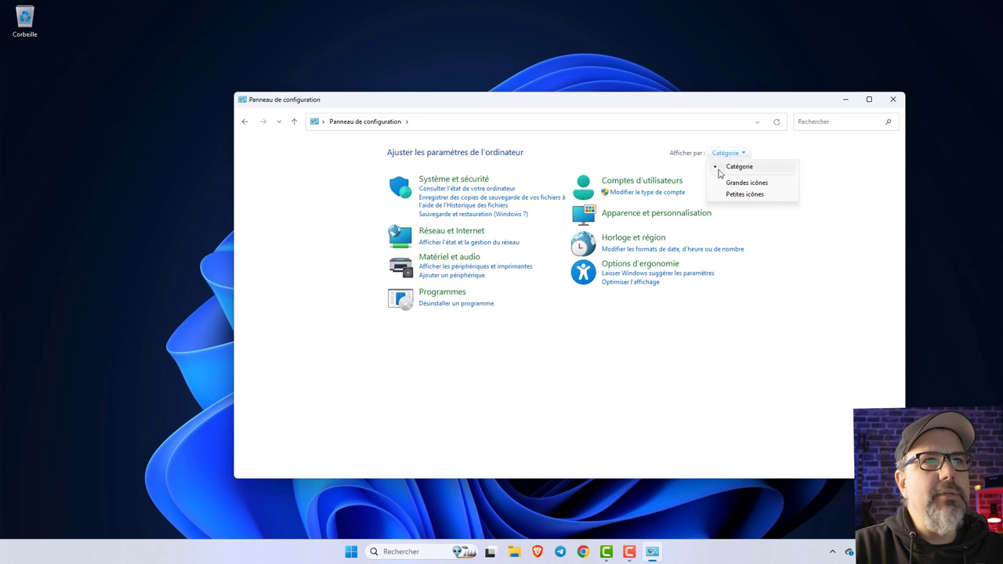
pyautogui.click(747, 184)
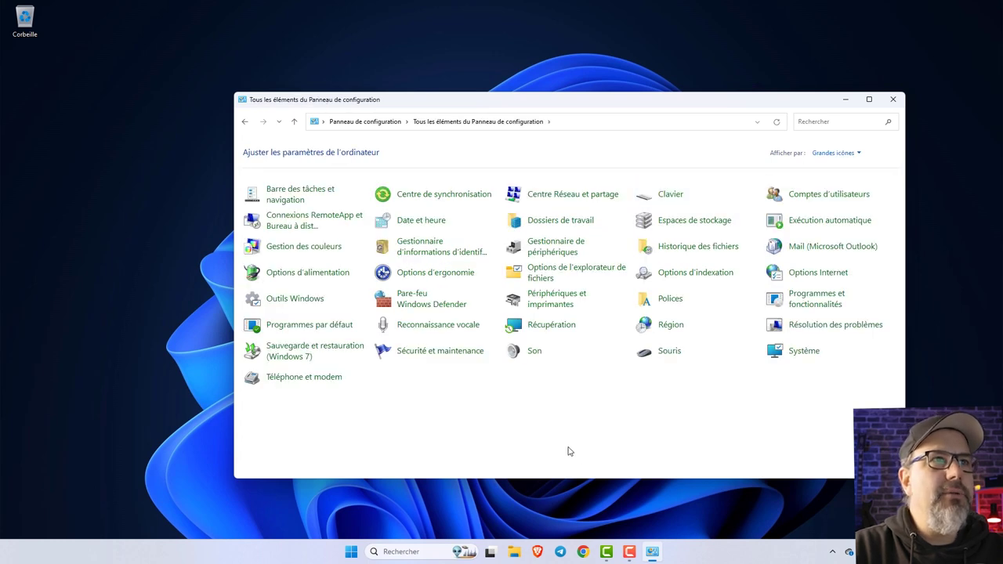
# - Open the adapter settings from Centre Réseau et partage, view the Ethernet connection's status, and close that status window
pyautogui.click(566, 197)
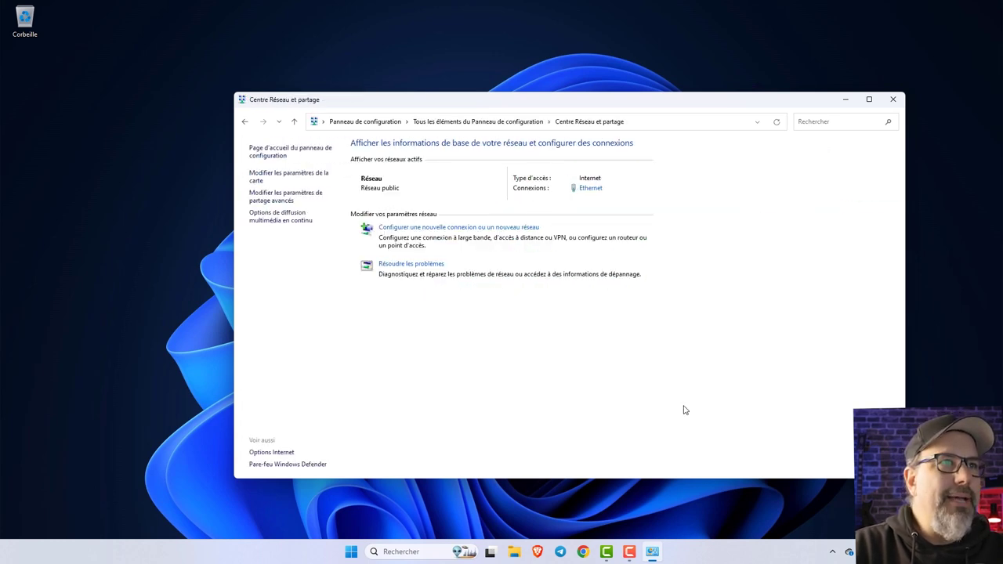
pyautogui.click(294, 179)
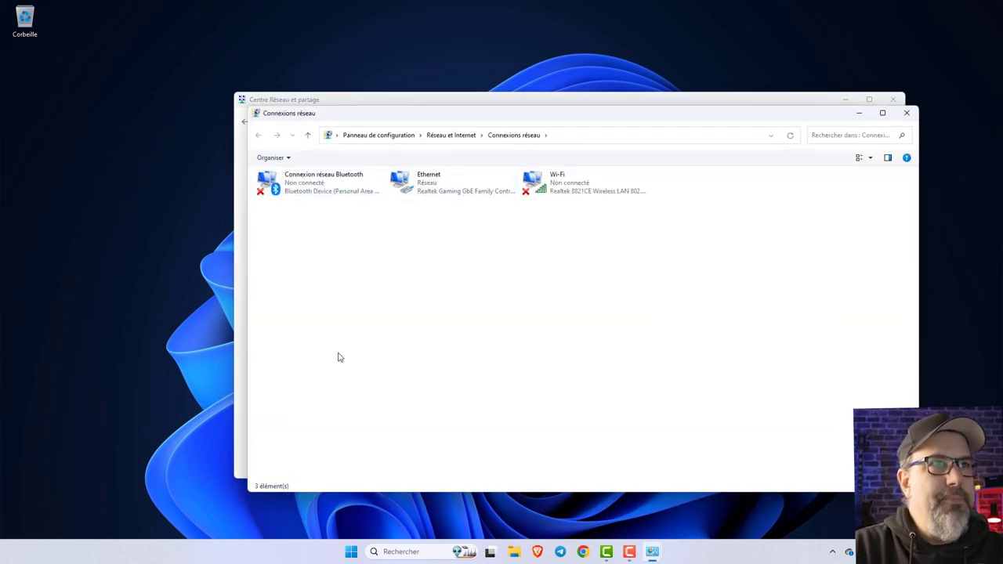
pyautogui.doubleClick(444, 183)
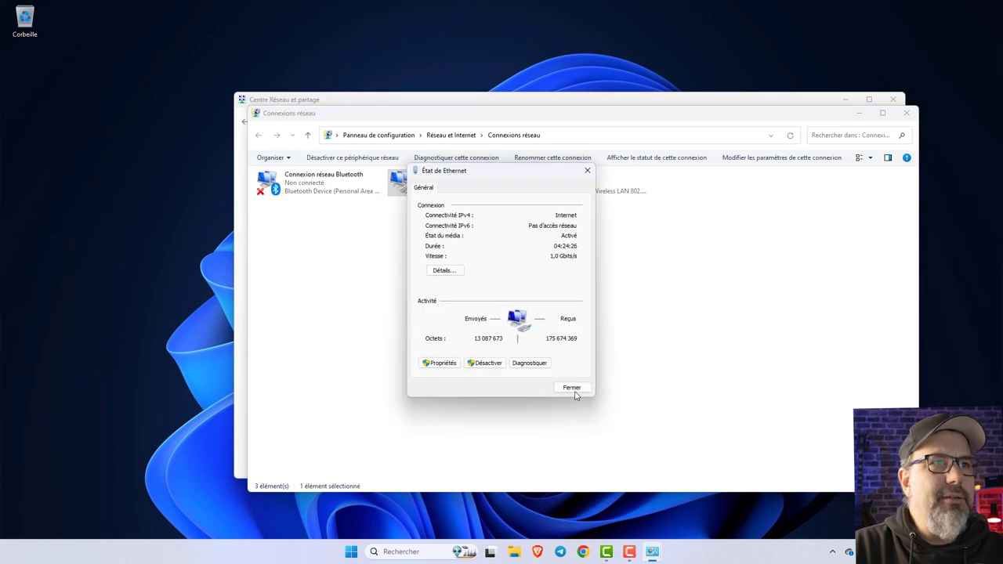
pyautogui.click(575, 389)
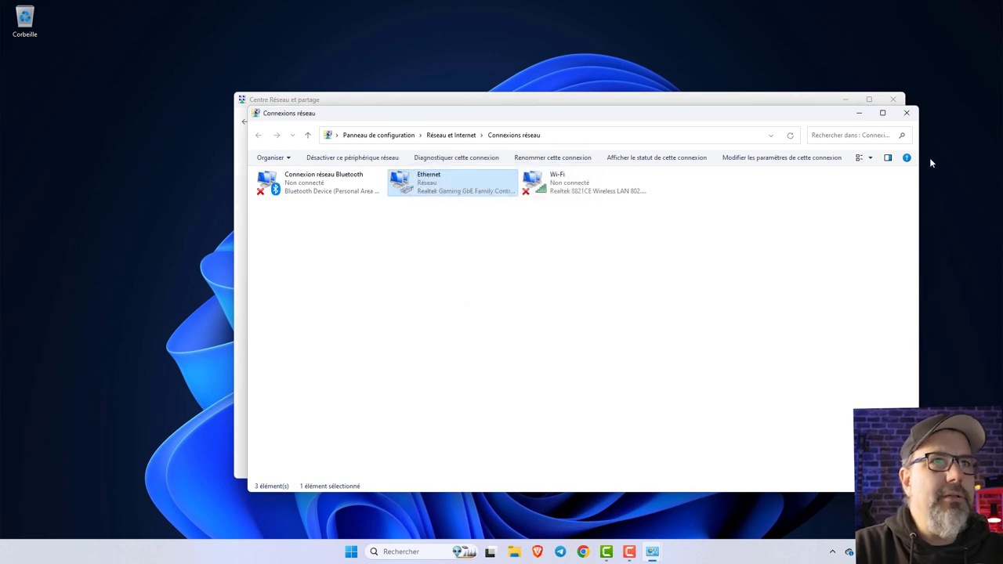
# - Close the Connexions réseau window, and leave Centre Réseau et partage to close the Control Panel
pyautogui.click(907, 113)
pyautogui.click(246, 122)
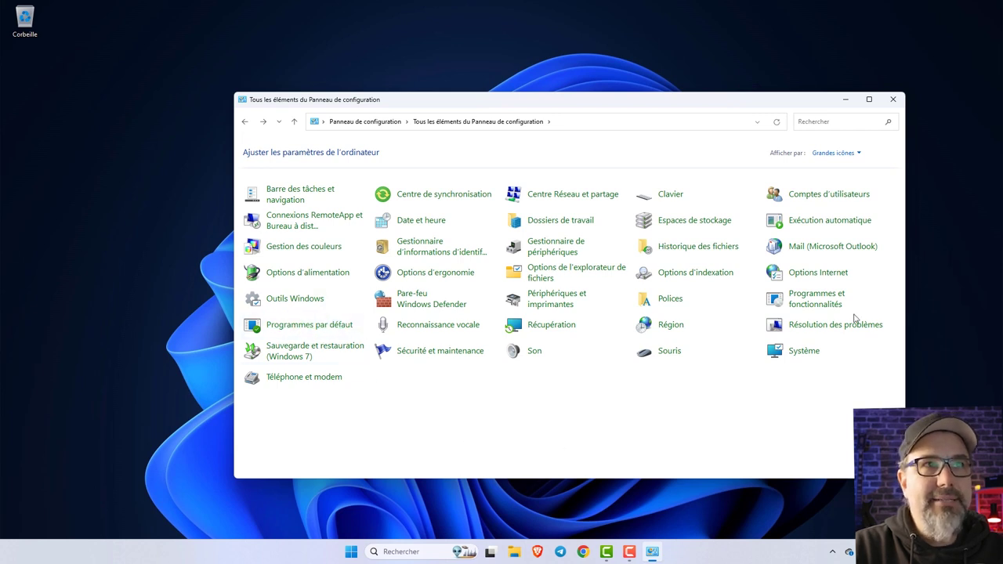
pyautogui.click(896, 101)
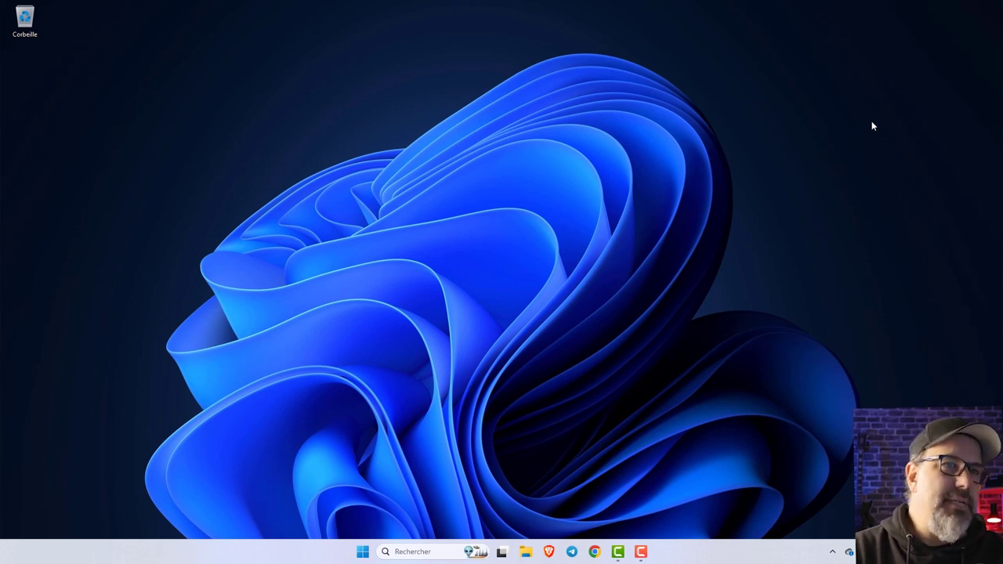
# - Create a new folder on the desktop named config.{ED7BA470-8E54-465E-825C-99712043E01C}
pyautogui.rightClick(156, 146)
pyautogui.moveTo(255, 233)
pyautogui.click(358, 233)
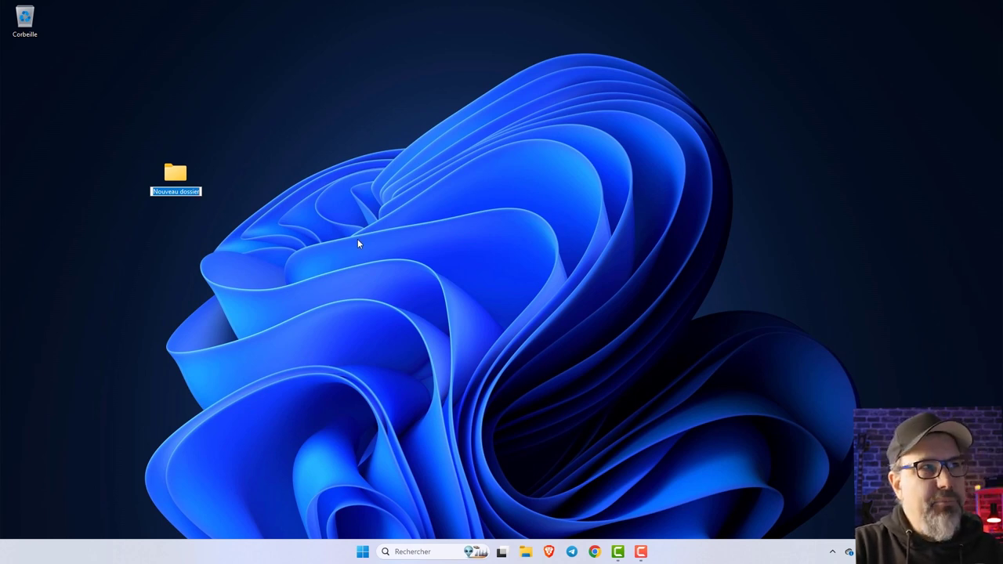
pyautogui.write('config')
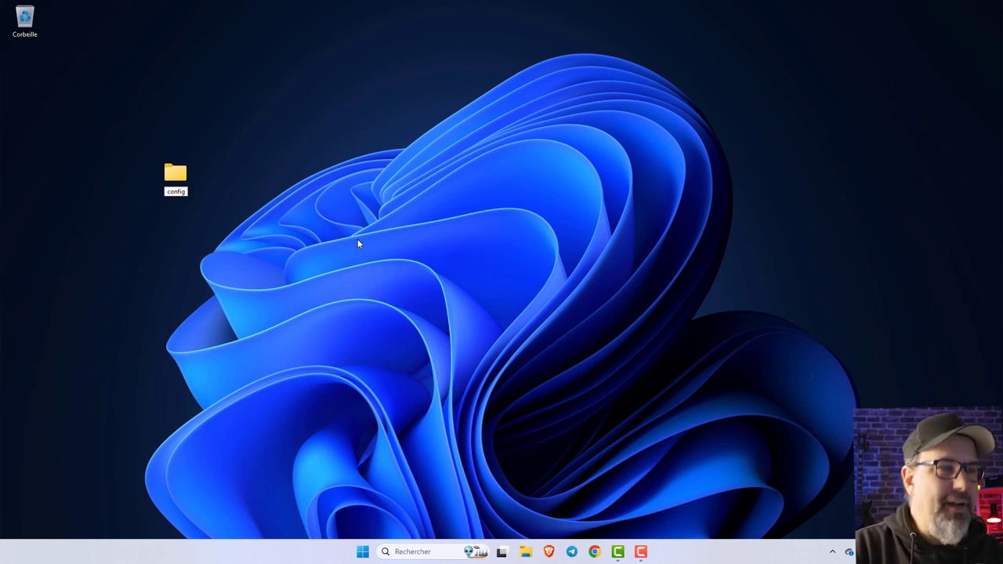
pyautogui.write('.')
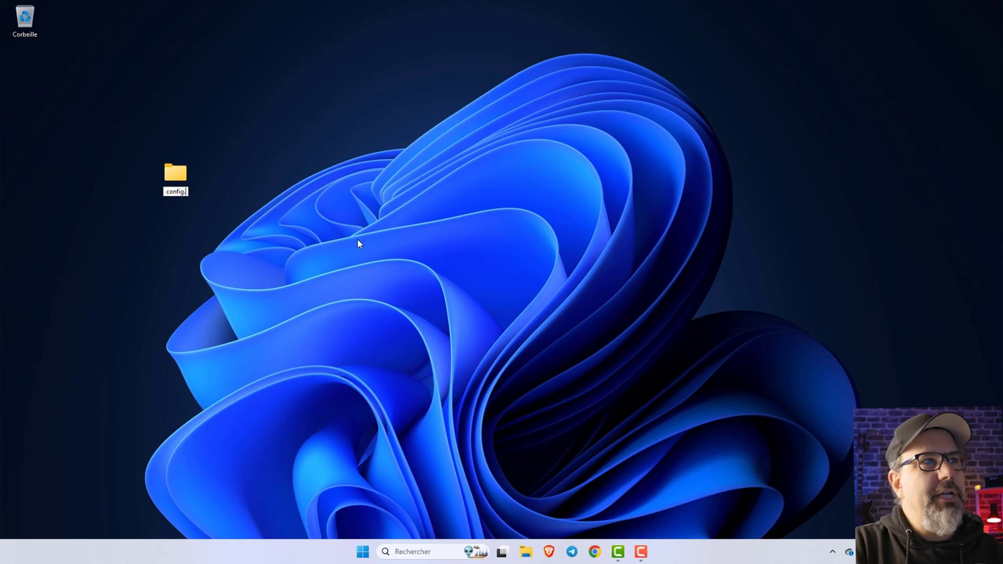
pyautogui.write('{ED7BA470-8E54-465E-825C-99712043E01C}')
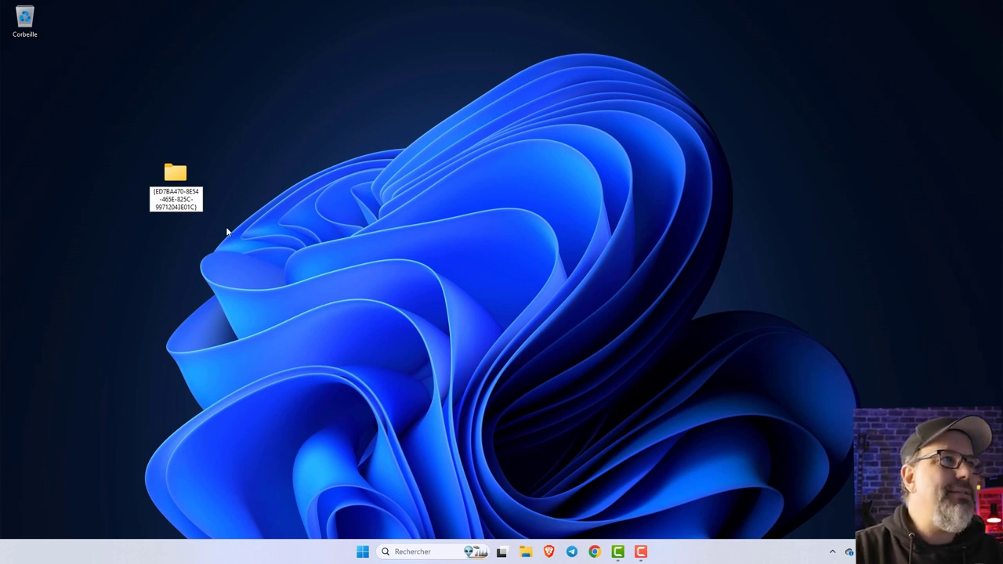
pyautogui.hotkey('ctrl', 'a')
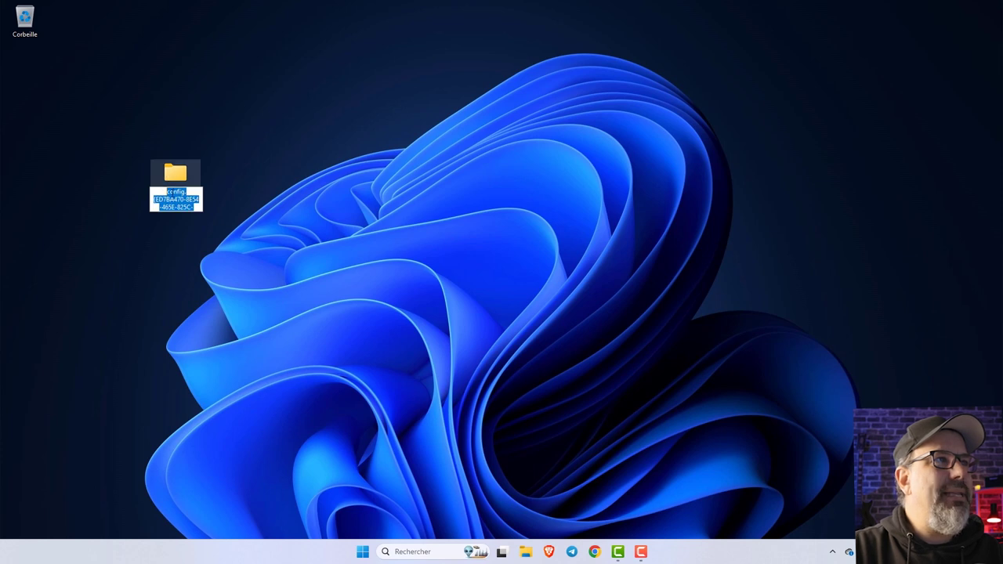
pyautogui.moveTo(191, 193); pyautogui.dragTo(159, 190)
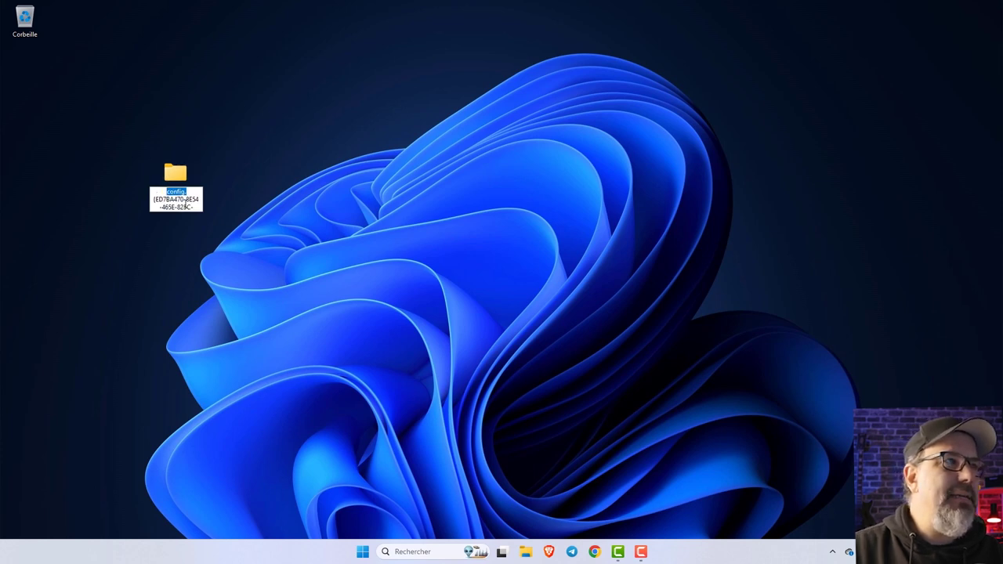
pyautogui.press('Return')
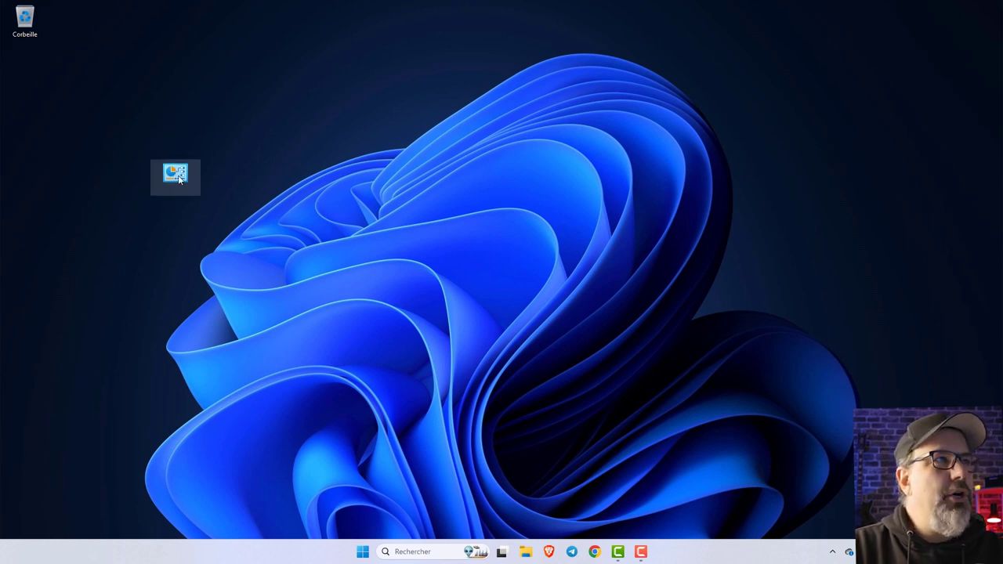
# - Open the config shortcut folder on the desktop and look through its grouped list of settings
pyautogui.click(162, 197)
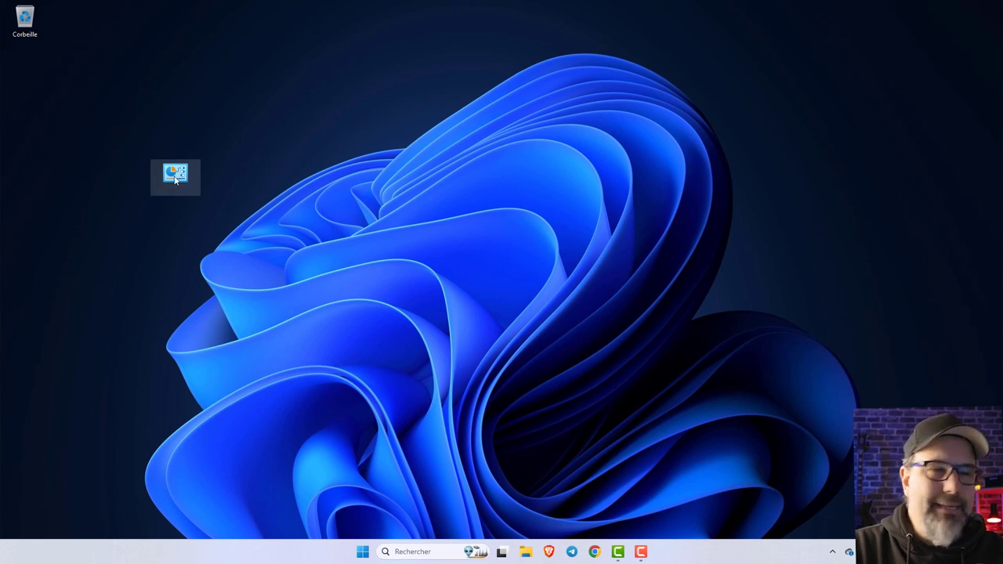
pyautogui.doubleClick(175, 179)
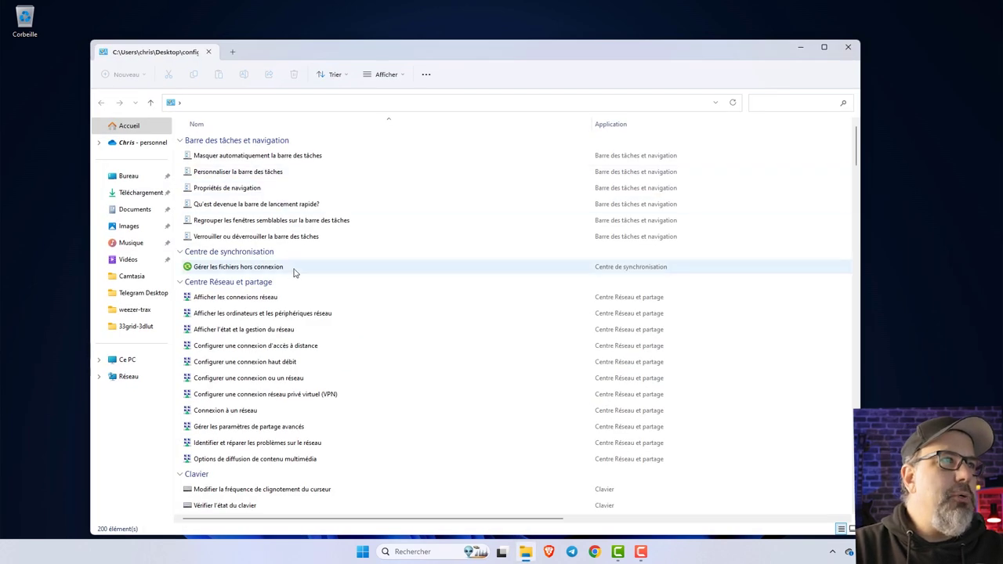
pyautogui.moveTo(856, 134); pyautogui.dragTo(895, 391)
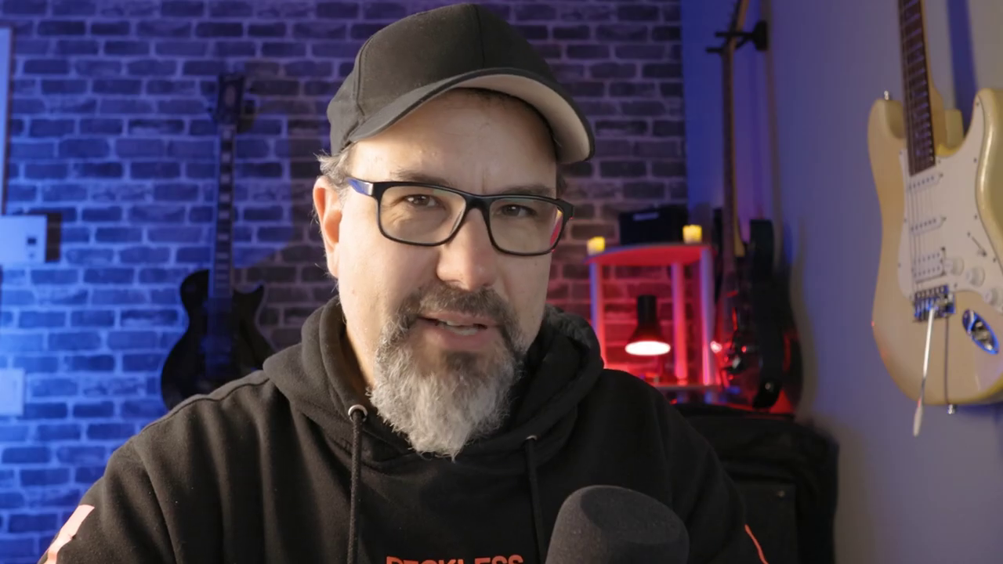